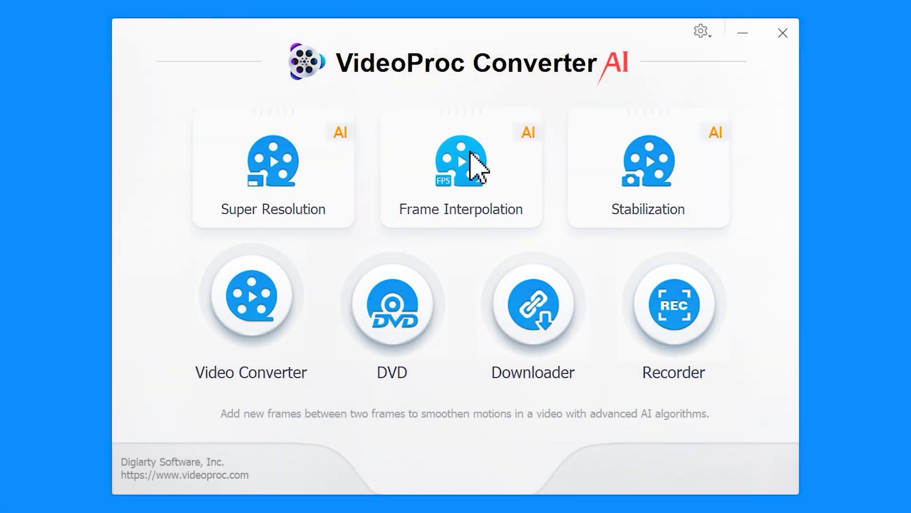
Open the Frame Interpolation tool from the VideoProc Converter AI launcher
{"action": "left_click", "coordinate": [469, 167]}
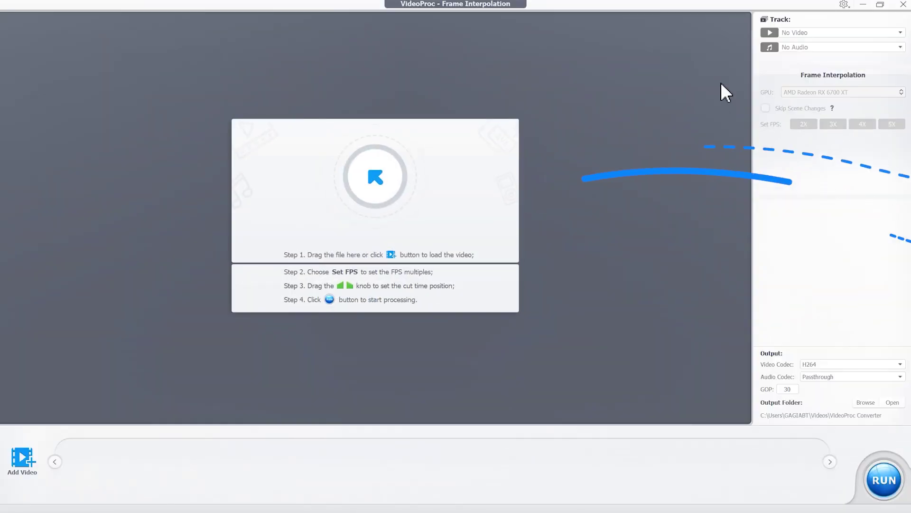
Load Video FPS 30.mp4 into the Frame Interpolation workspace
{"action": "left_click_drag", "start_coordinate": [614, 209], "coordinate": [454, 239]}
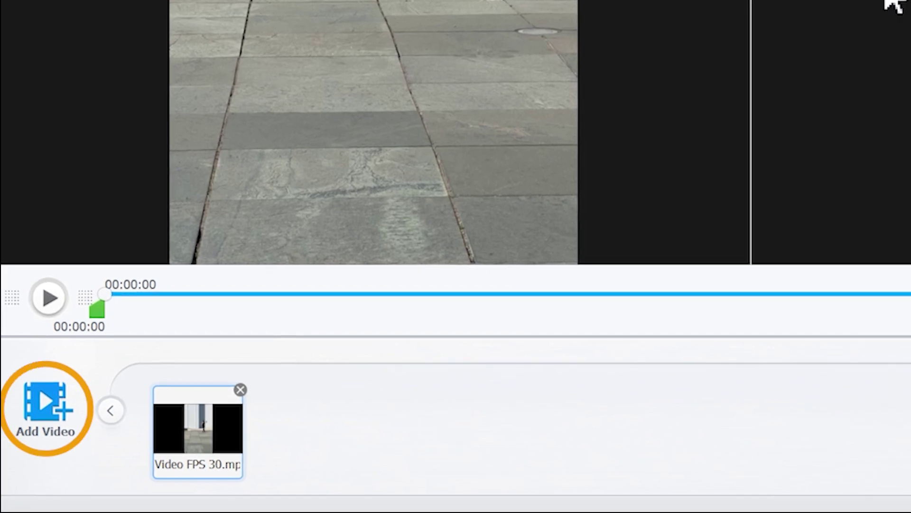
{"action": "left_click", "coordinate": [54, 404]}
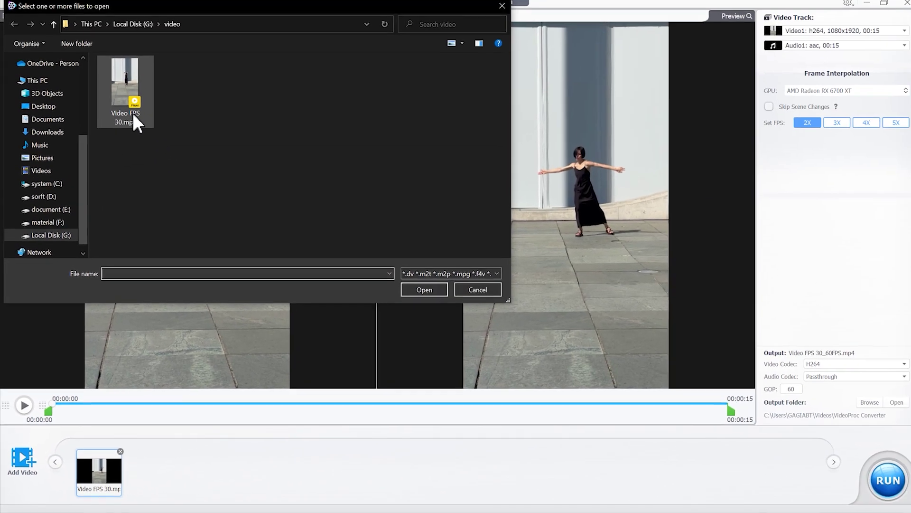
{"action": "left_click", "coordinate": [133, 115]}
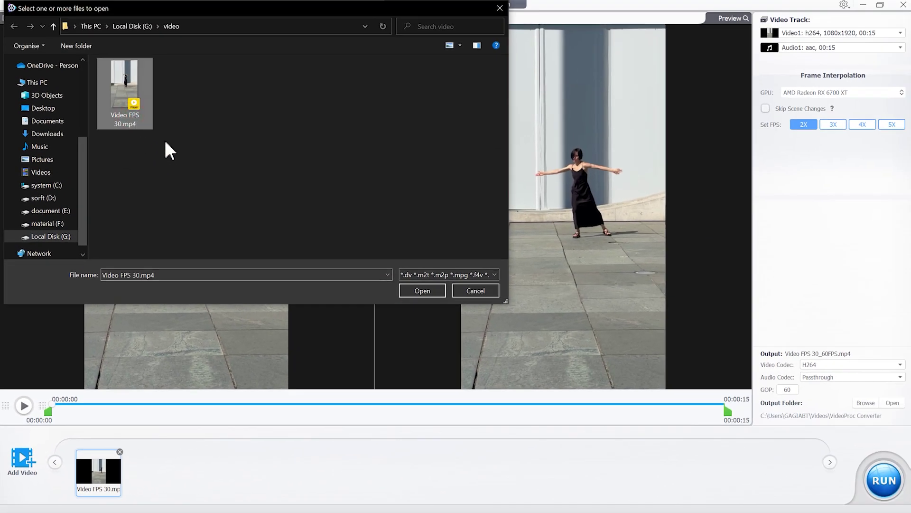
{"action": "left_click", "coordinate": [422, 291]}
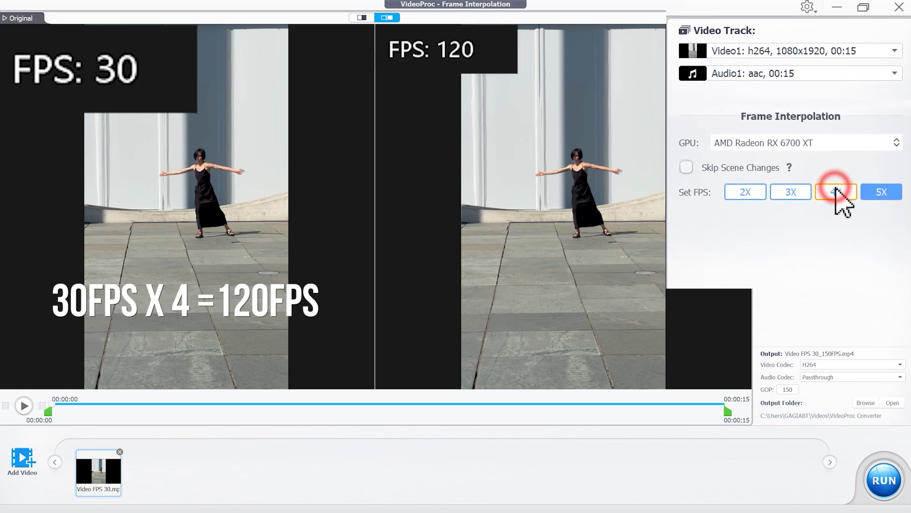
Set the FPS multiplier to 4X for a 120 fps output
{"action": "left_click", "coordinate": [863, 125]}
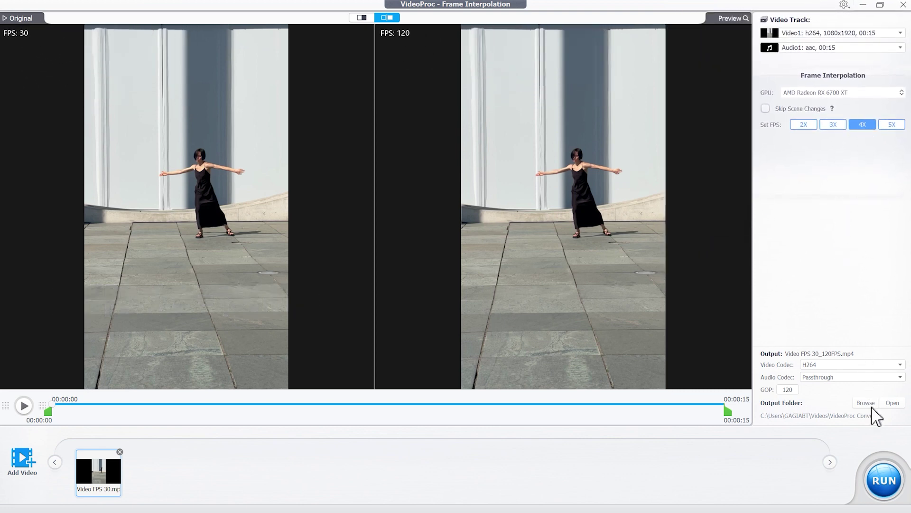
Export the 120 fps clip, load it as input, and remove the original 30 fps clip
{"action": "left_click", "coordinate": [885, 476]}
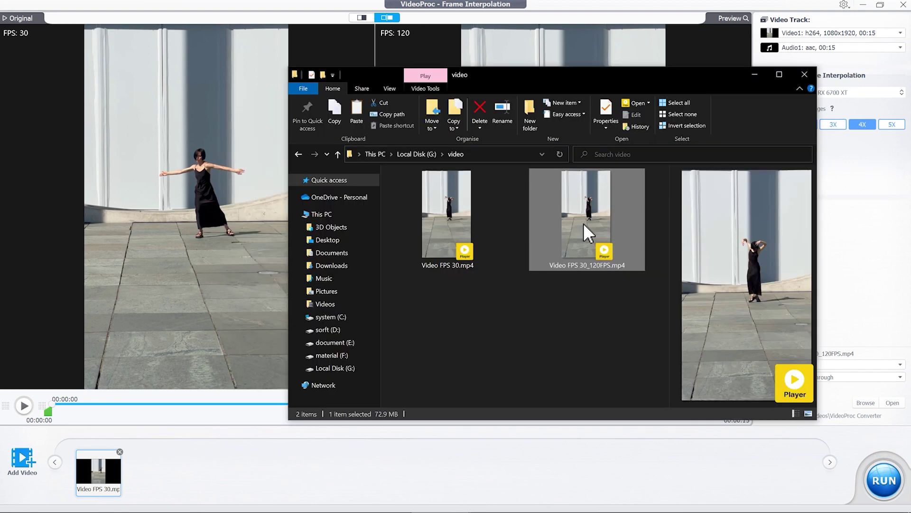
{"action": "left_click_drag", "start_coordinate": [263, 226], "coordinate": [211, 227]}
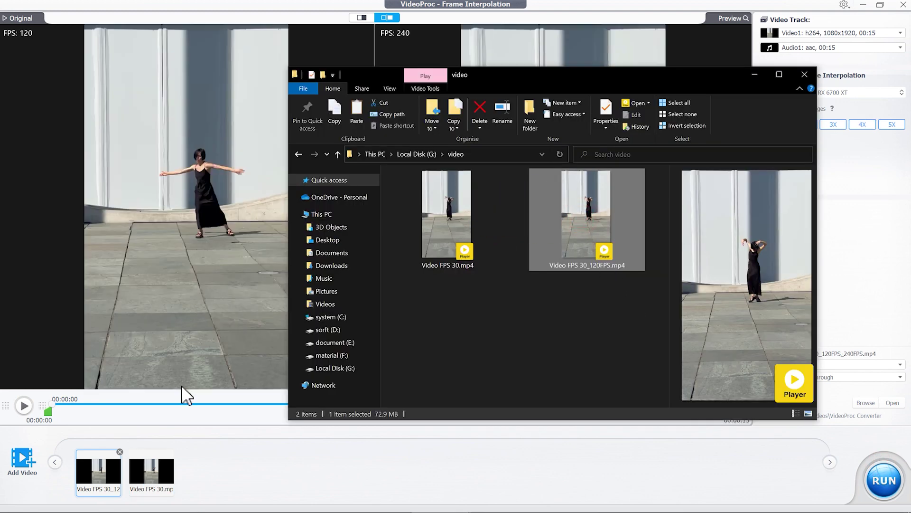
{"action": "left_click", "coordinate": [173, 452]}
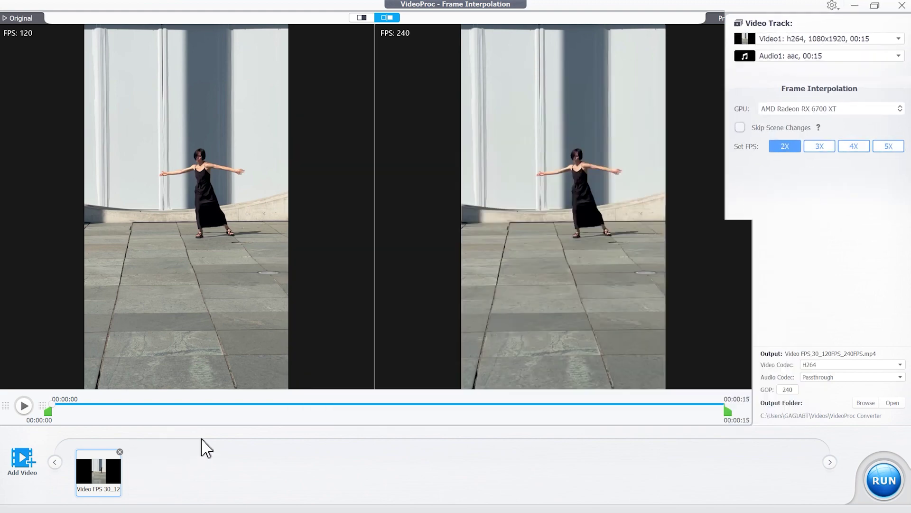
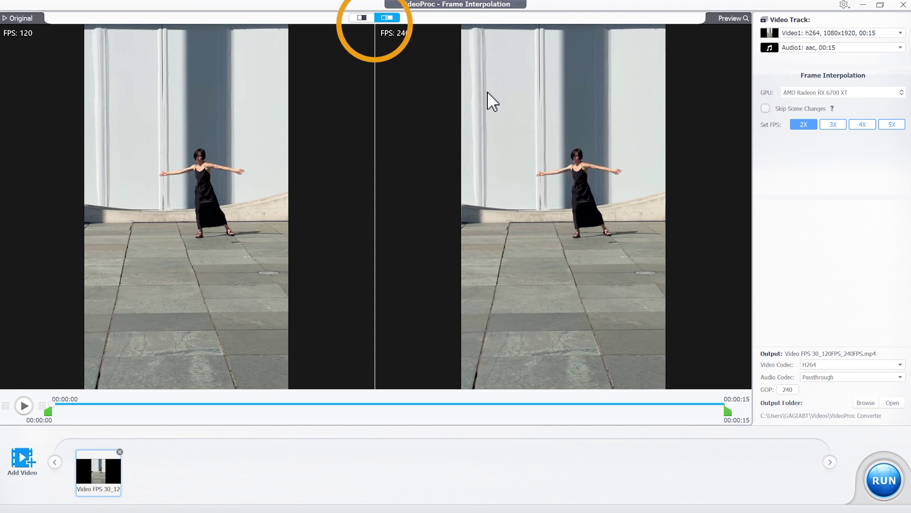
Compare the split and side-by-side previews, then set the dancer clip to 5X (600 FPS)
{"action": "left_click", "coordinate": [362, 18]}
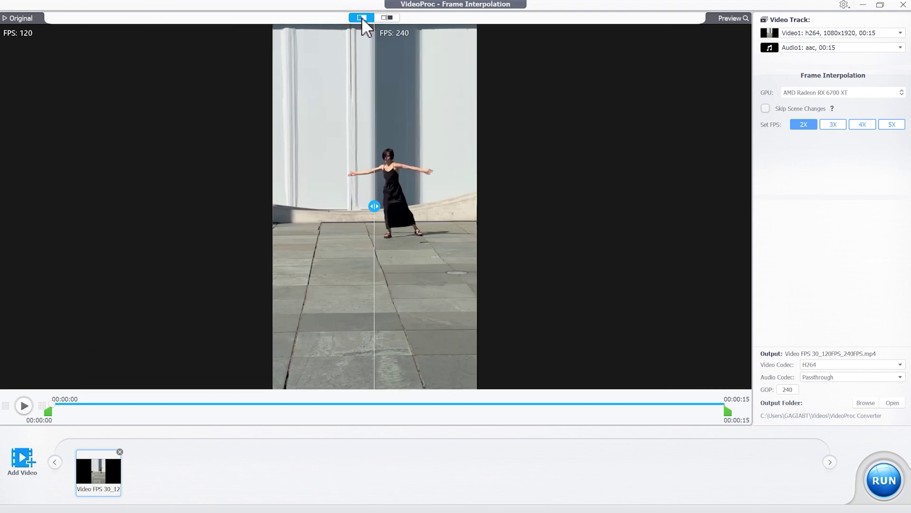
{"action": "left_click", "coordinate": [391, 18]}
{"action": "left_click", "coordinate": [892, 124]}
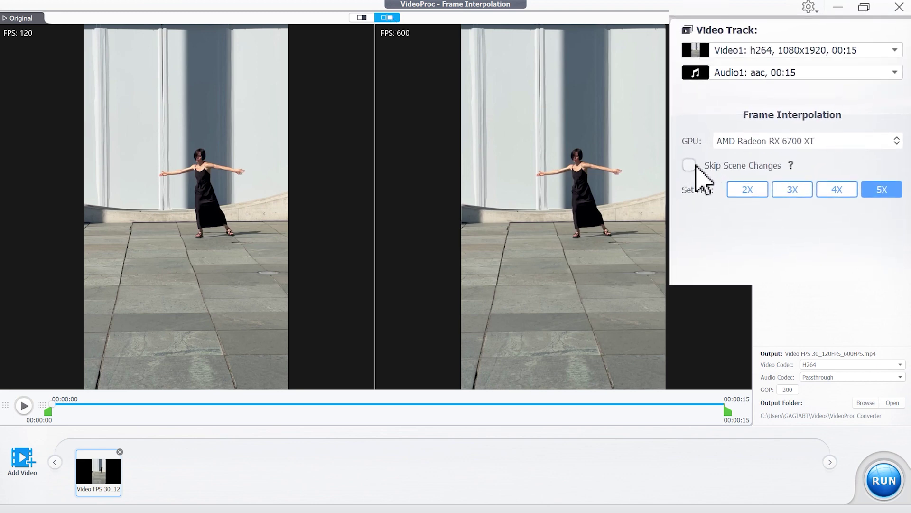
Toggle Skip Scene Changes on and off, then stop the car clip's preview playback
{"action": "left_click", "coordinate": [689, 165]}
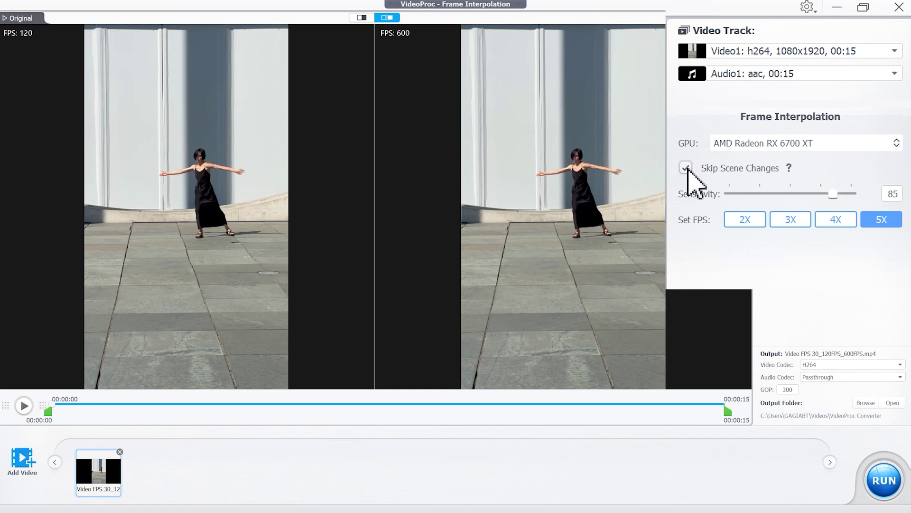
{"action": "left_click", "coordinate": [686, 168]}
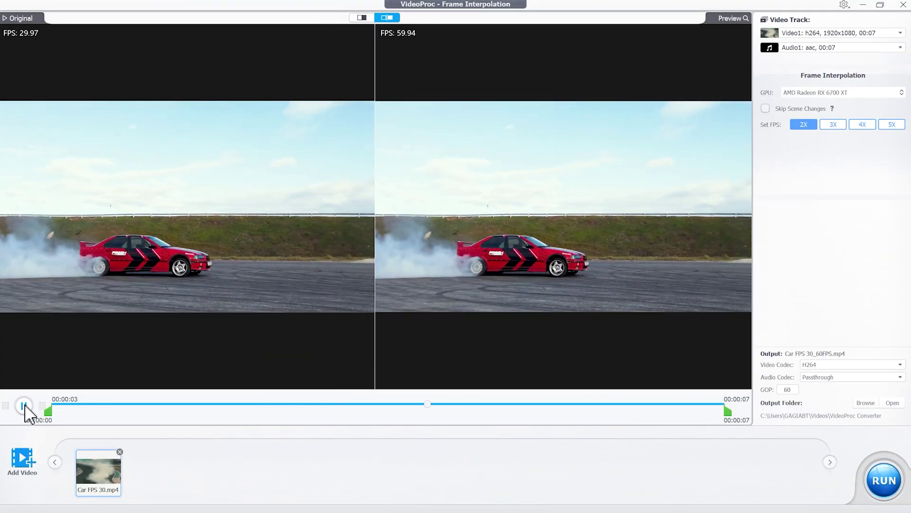
{"action": "left_click", "coordinate": [25, 406]}
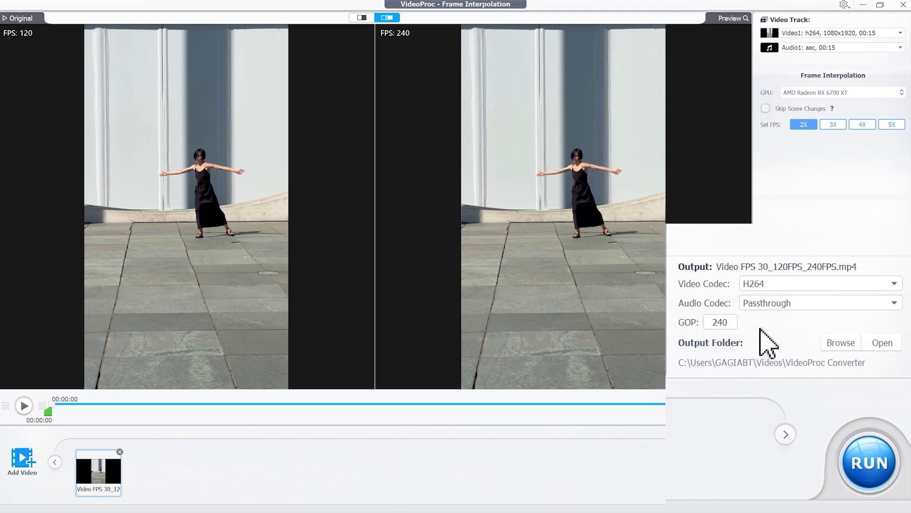
Run the export of the 2X dancer clip at 240 FPS
{"action": "left_click", "coordinate": [876, 461]}
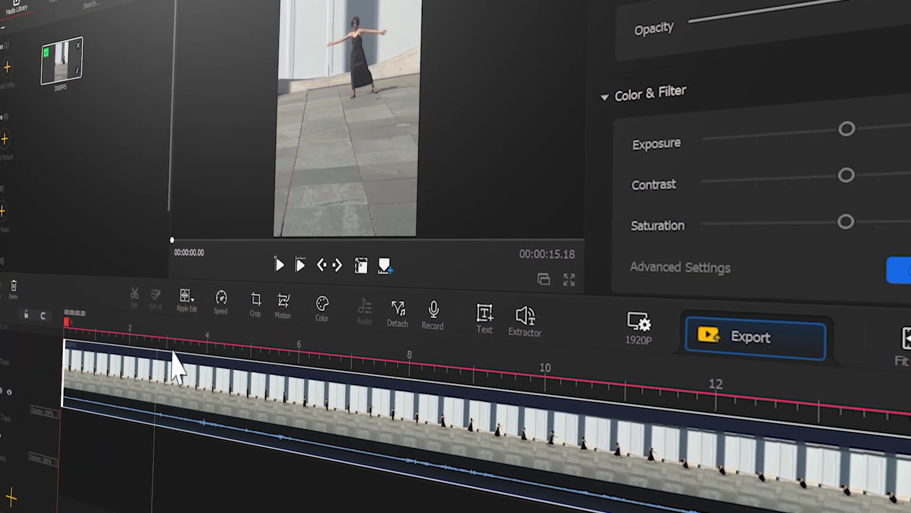
Clear the dancer clip's Custom speed curve points and apply the new speed
{"action": "left_click", "coordinate": [225, 299]}
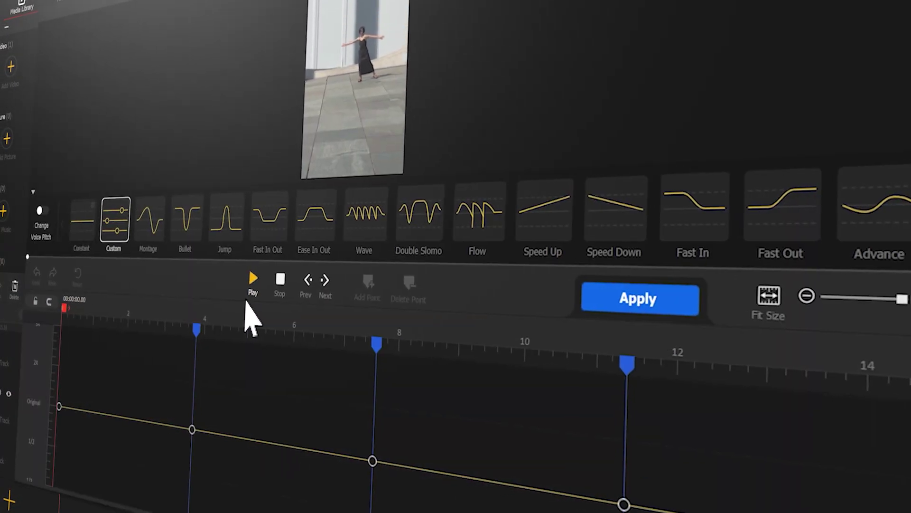
{"action": "left_click", "coordinate": [88, 220]}
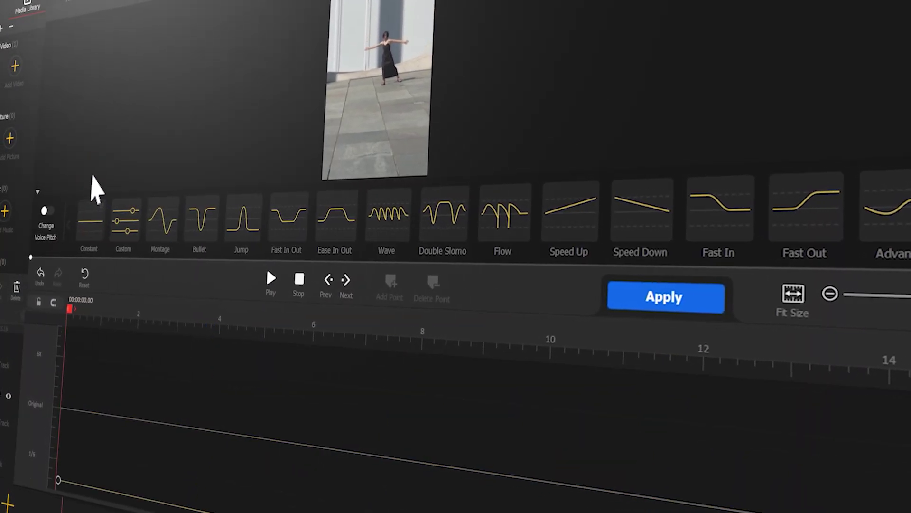
{"action": "left_click", "coordinate": [666, 297]}
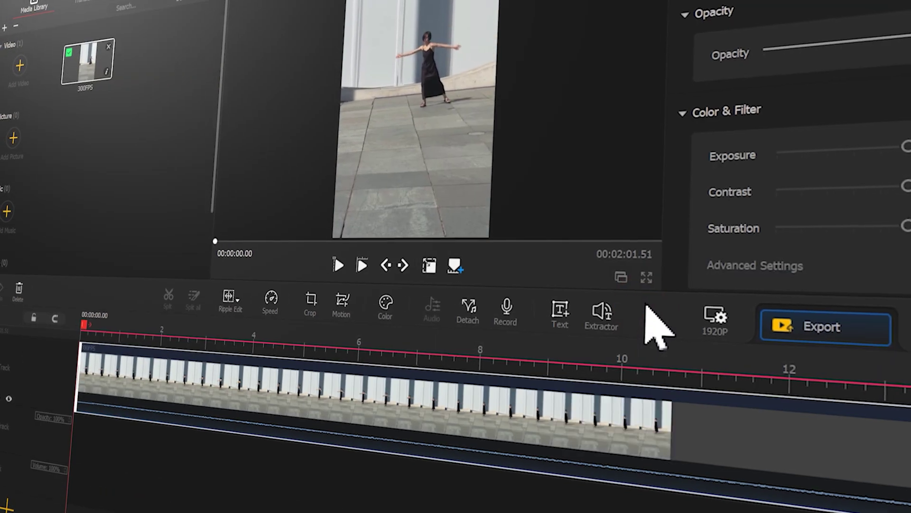